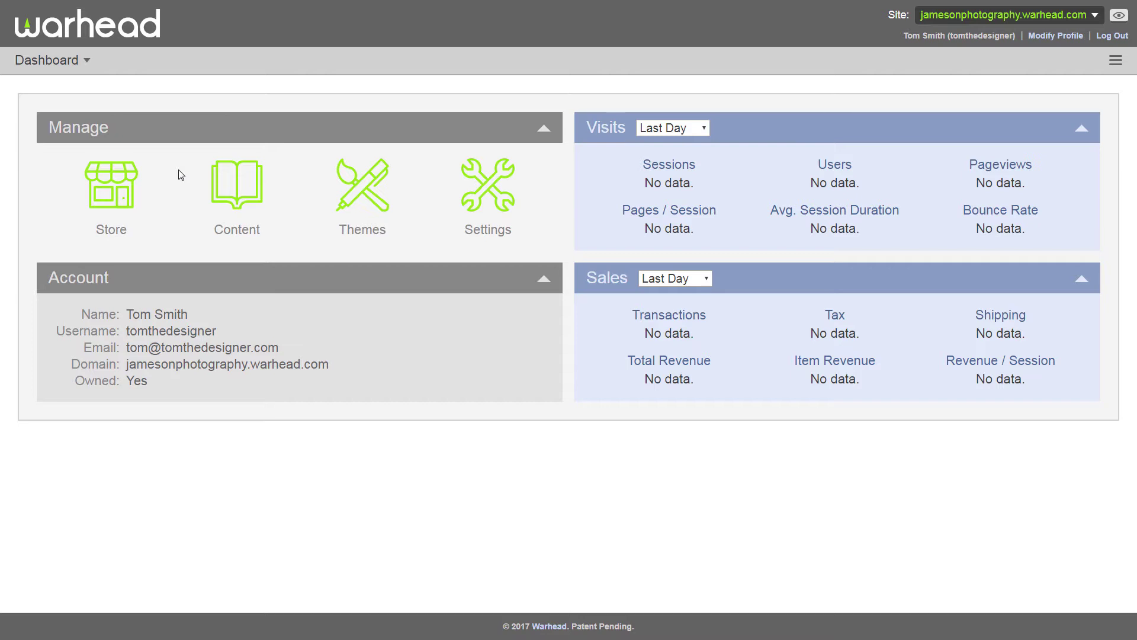
- Open the Index core page's Modify form from the site's content management area
{"action": "left_click", "coordinate": [237, 186]}
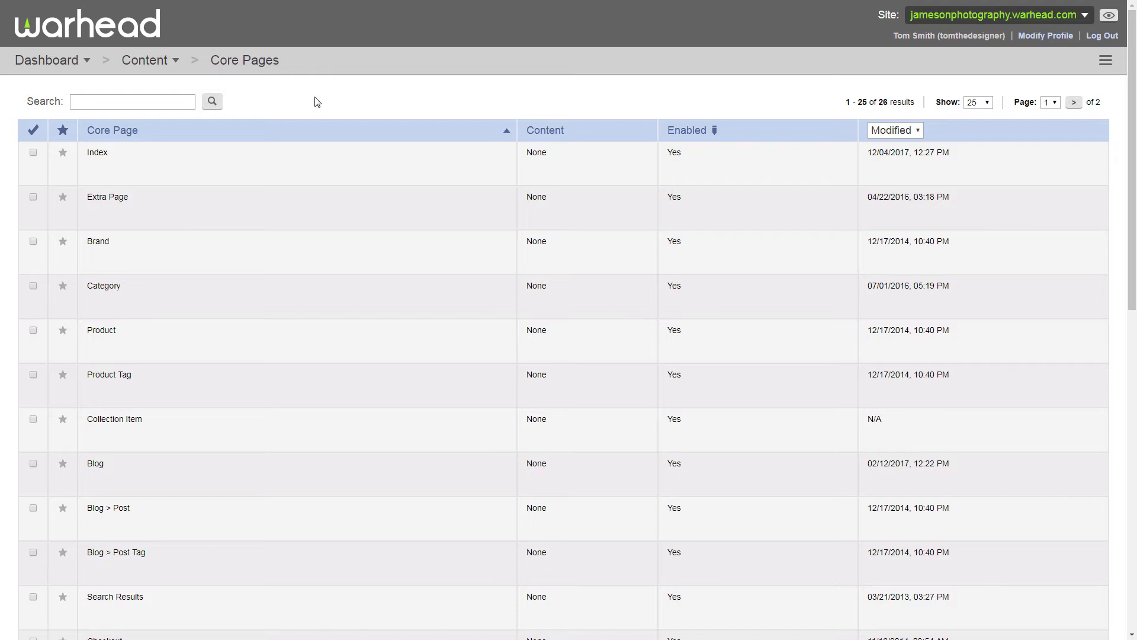
{"action": "mouse_move", "coordinate": [236, 160]}
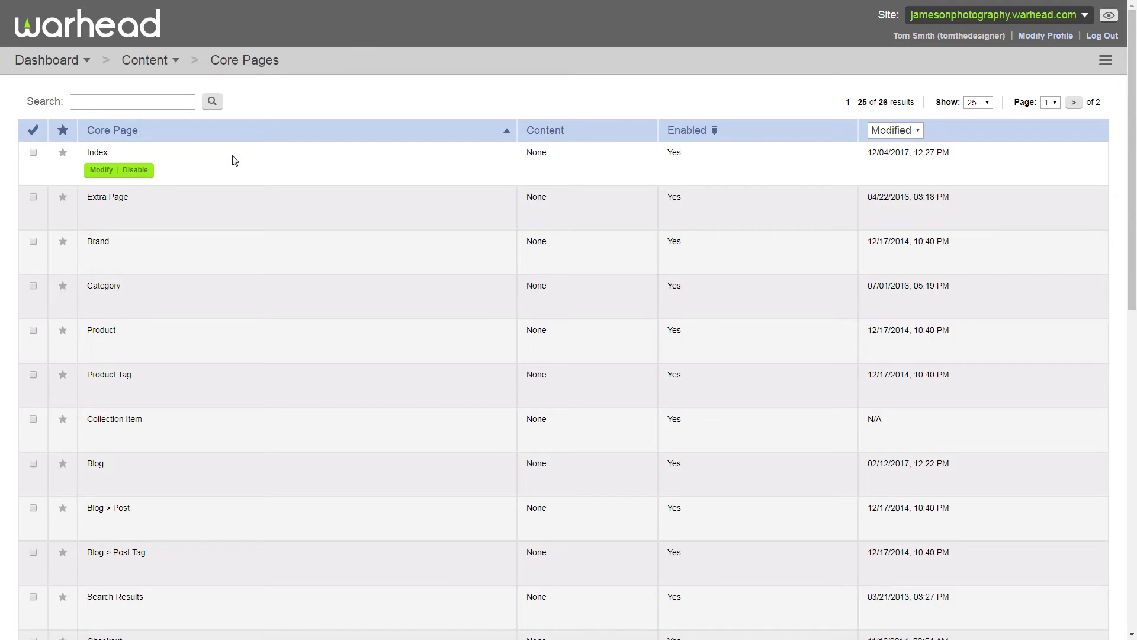
{"action": "left_click", "coordinate": [99, 171]}
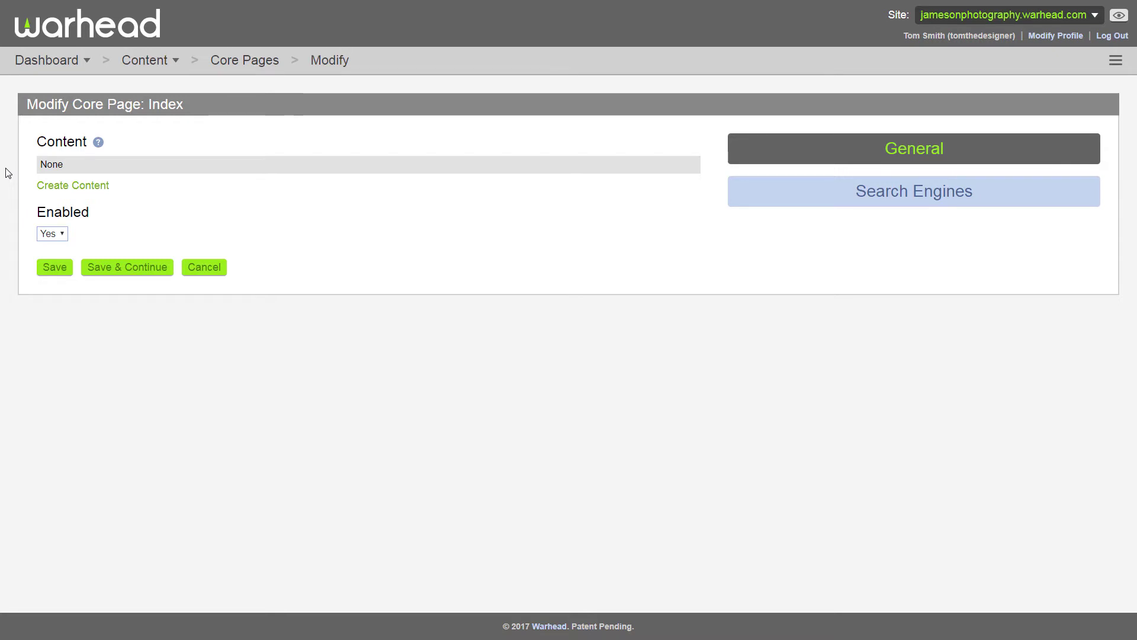
- Create a content block named Banner reading 'Welcome to my Portfolio' and save it
{"action": "left_click", "coordinate": [42, 187]}
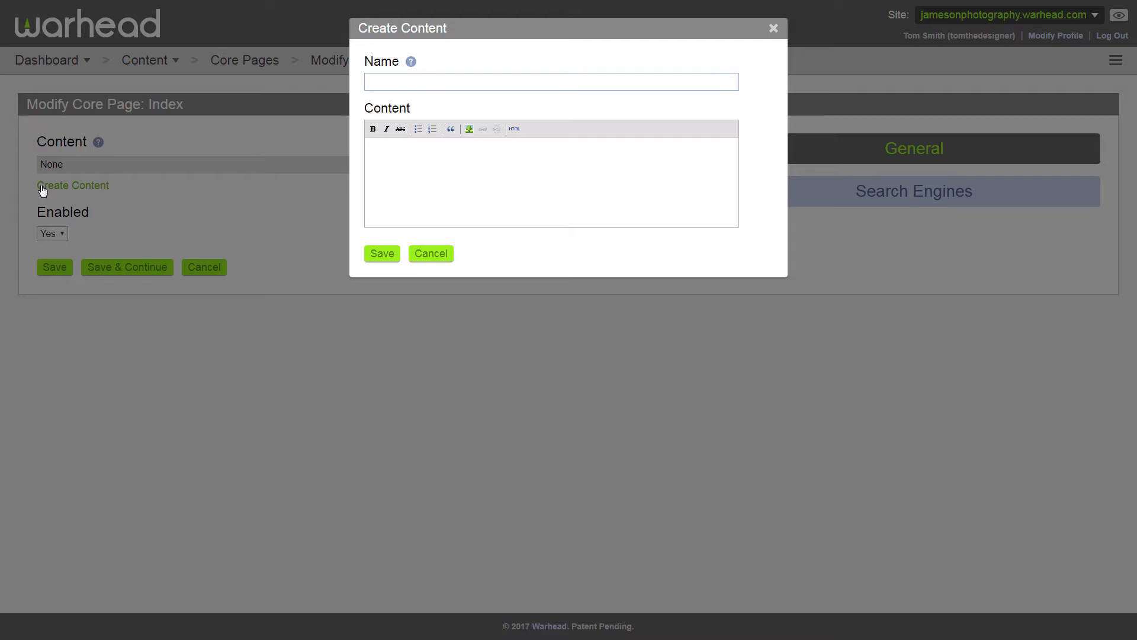
{"action": "type", "text": "Banner"}
{"action": "key", "text": "Tab"}
{"action": "type", "text": "Welcome to my Portfolio."}
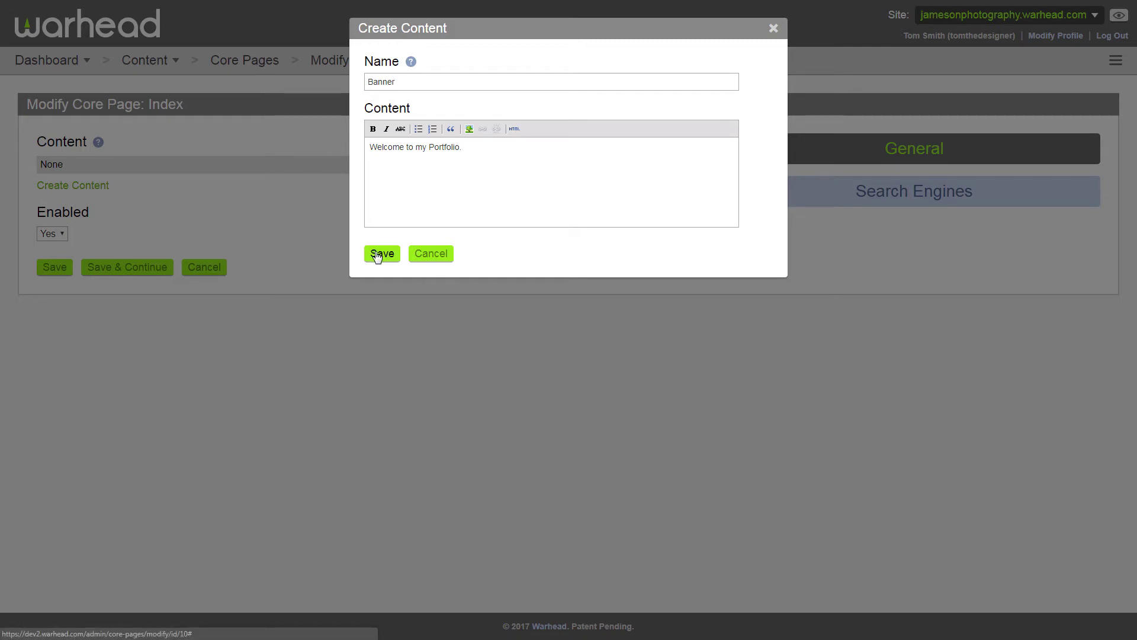
{"action": "left_click", "coordinate": [377, 256]}
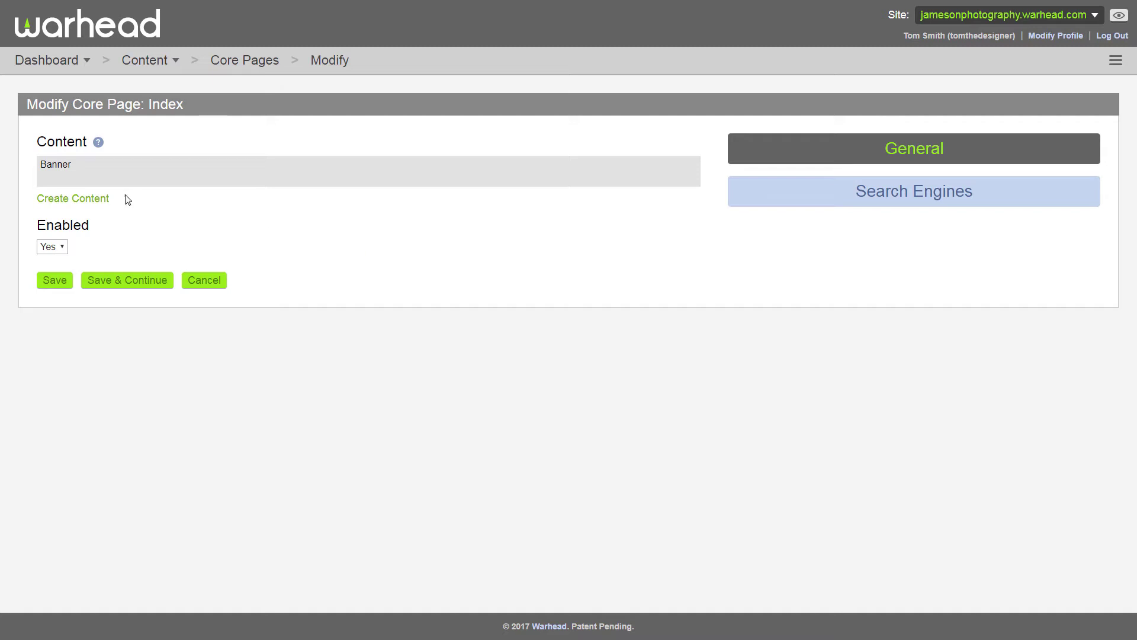
- Create a 'Home Page Content' block holding the pasted welcome paragraph and save it
{"action": "left_click", "coordinate": [104, 203]}
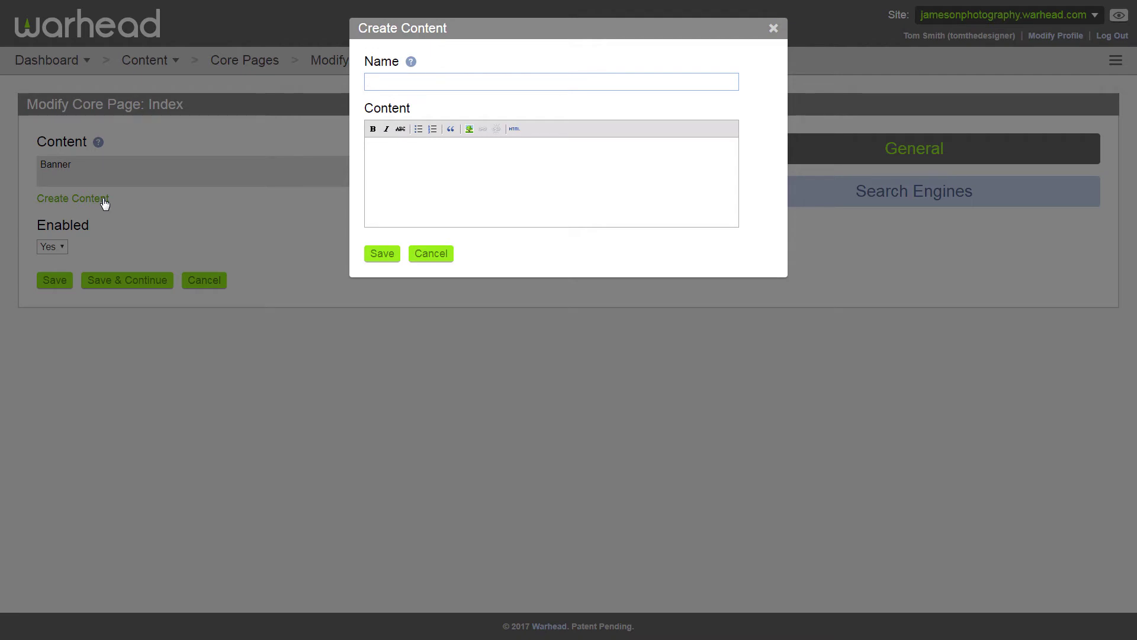
{"action": "type", "text": "Home Page Content"}
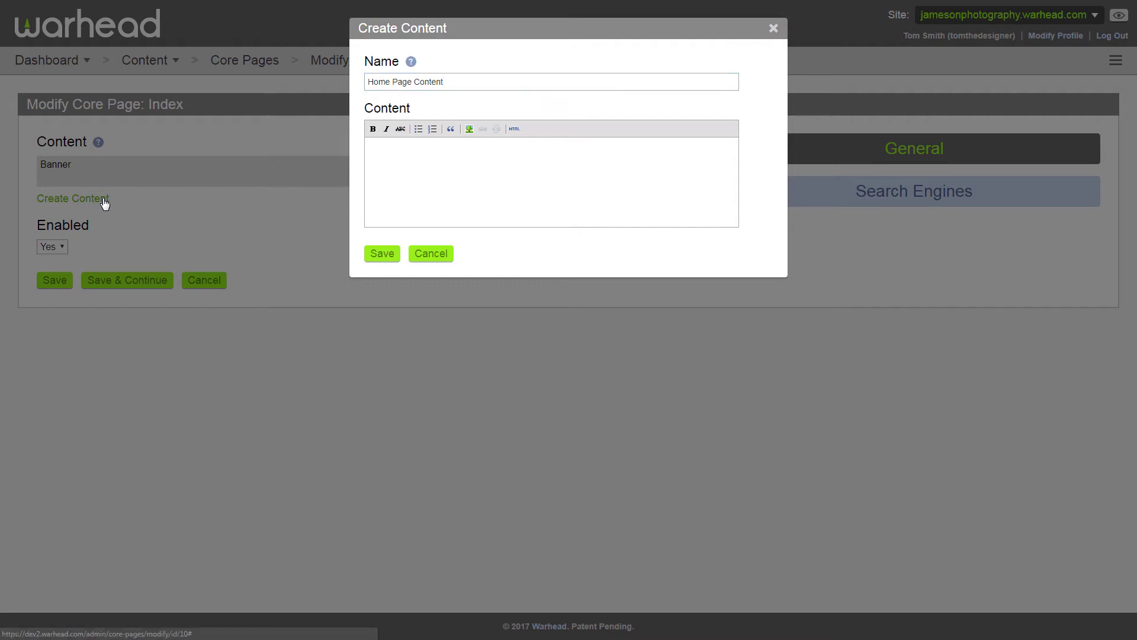
{"action": "key", "text": "Tab"}
{"action": "type", "text": "Welcome to Jameson Photography's new portfolio site. You have quickly built this website from scratch utilizing zero code. How nice and easy was that? Now you are able to do what you really want to do, design beautiful websites without compromising on a premade template or having to hand code your site from scratch. Warhead provides the best of both worlds and we hope you've enjoyed building your first Warhead site. We are excited to see what you design on your own!"}
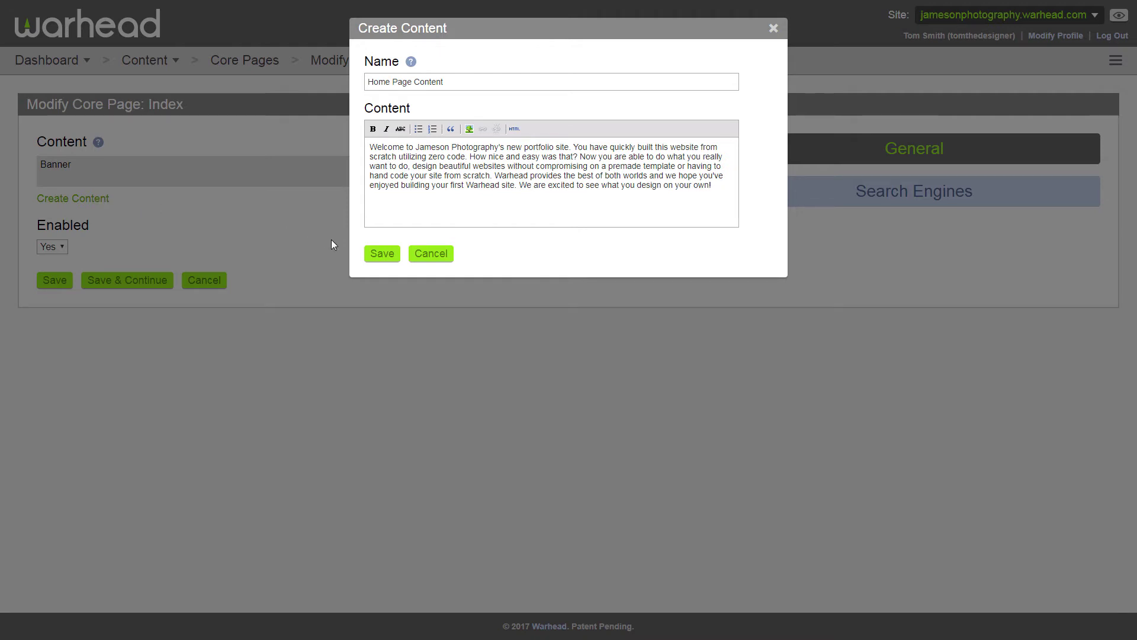
{"action": "left_click", "coordinate": [376, 254]}
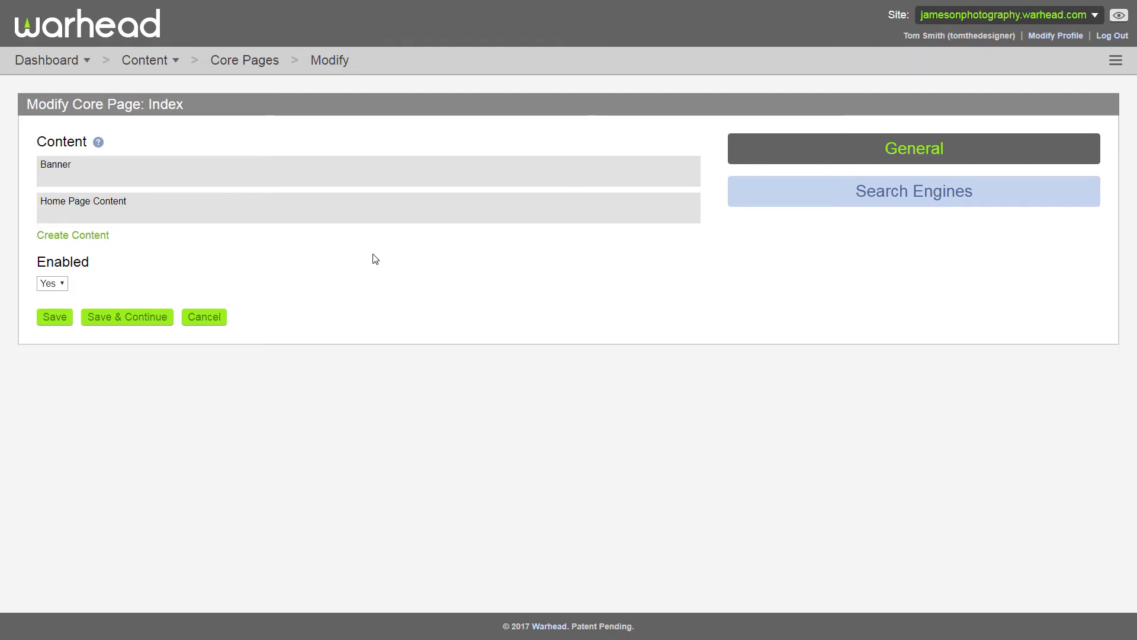
- Save the Index page with its two blocks, then go to the empty Galleries list
{"action": "left_click", "coordinate": [55, 318]}
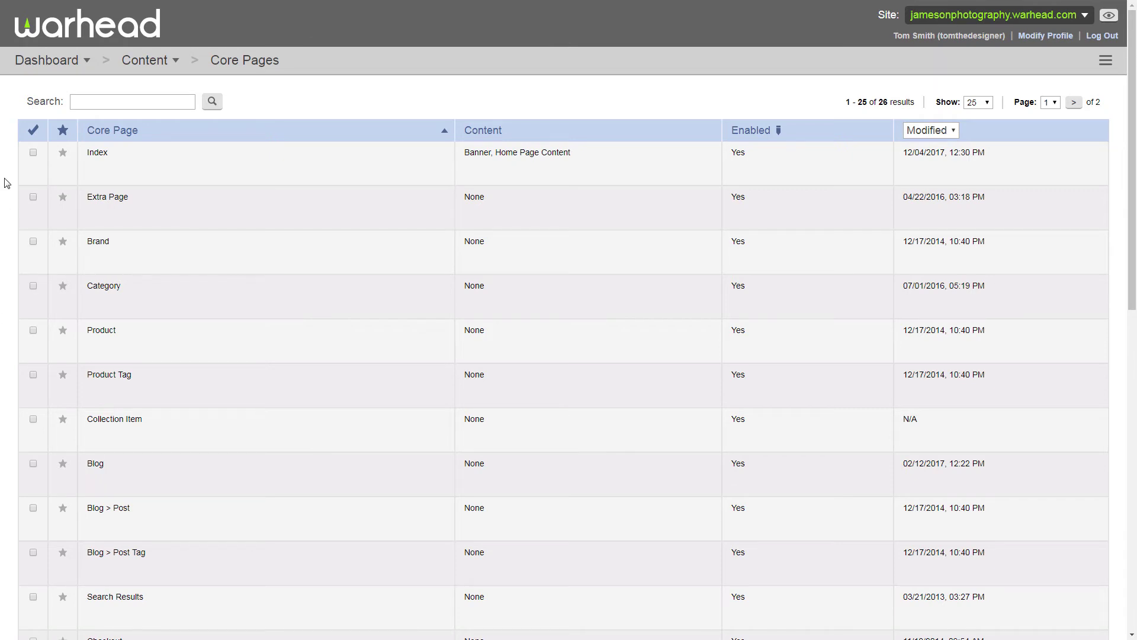
{"action": "mouse_move", "coordinate": [154, 64]}
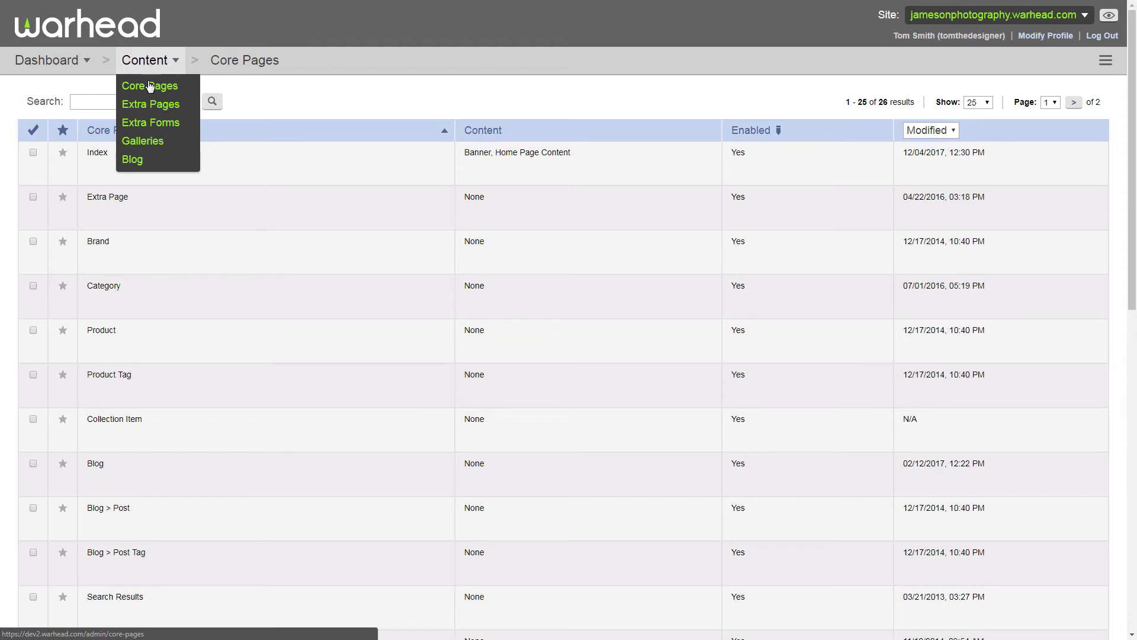
{"action": "left_click", "coordinate": [143, 142]}
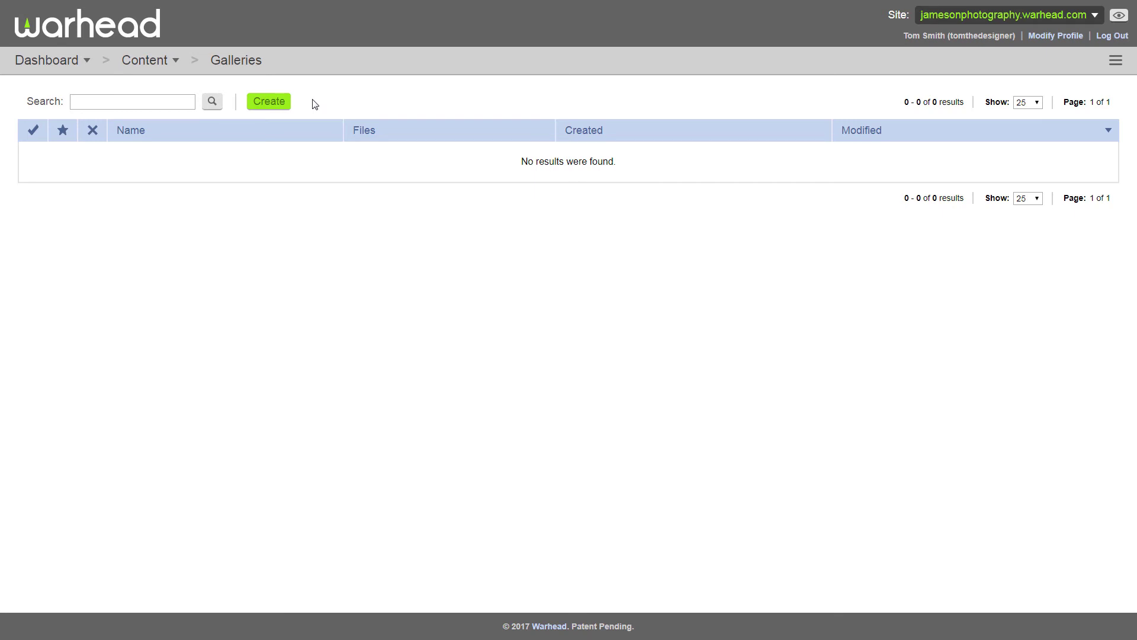
- Start a new gallery named Portfolio and upload the gallery1 image into it
{"action": "left_click", "coordinate": [272, 101]}
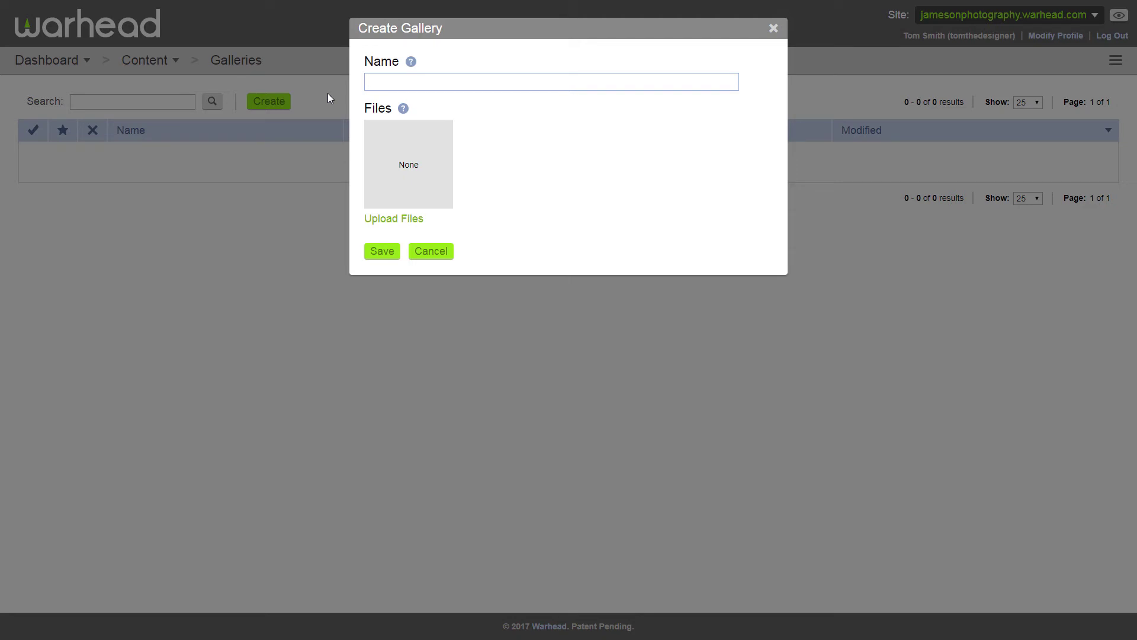
{"action": "type", "text": "Portfolio"}
{"action": "left_click", "coordinate": [374, 224]}
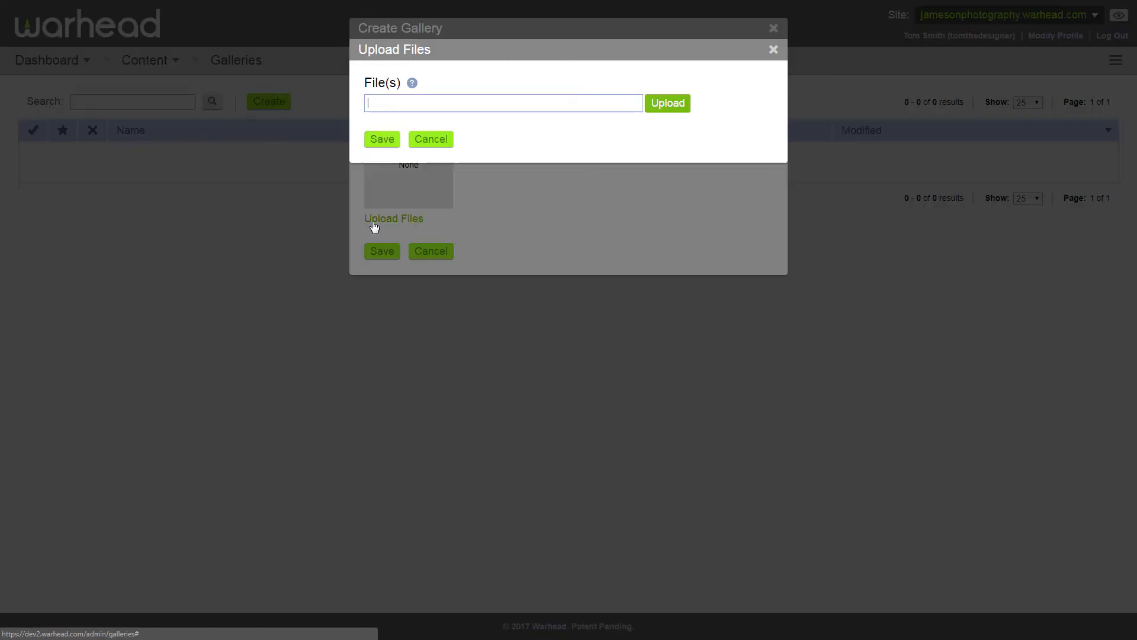
{"action": "left_click", "coordinate": [482, 105]}
{"action": "double_click", "coordinate": [145, 98]}
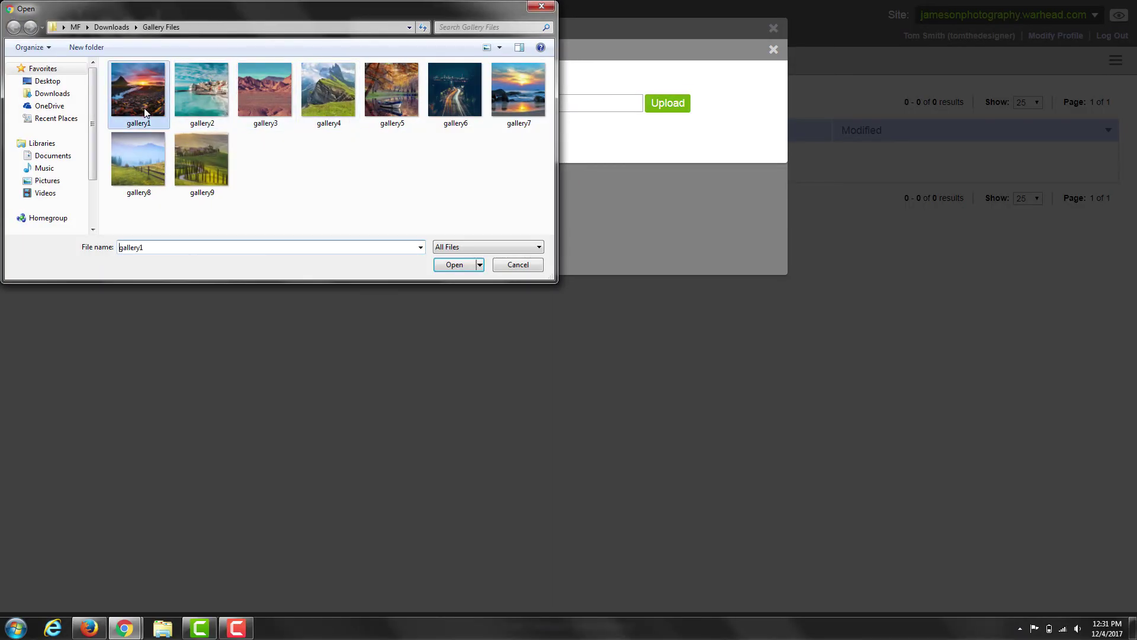
{"action": "left_click", "coordinate": [379, 140]}
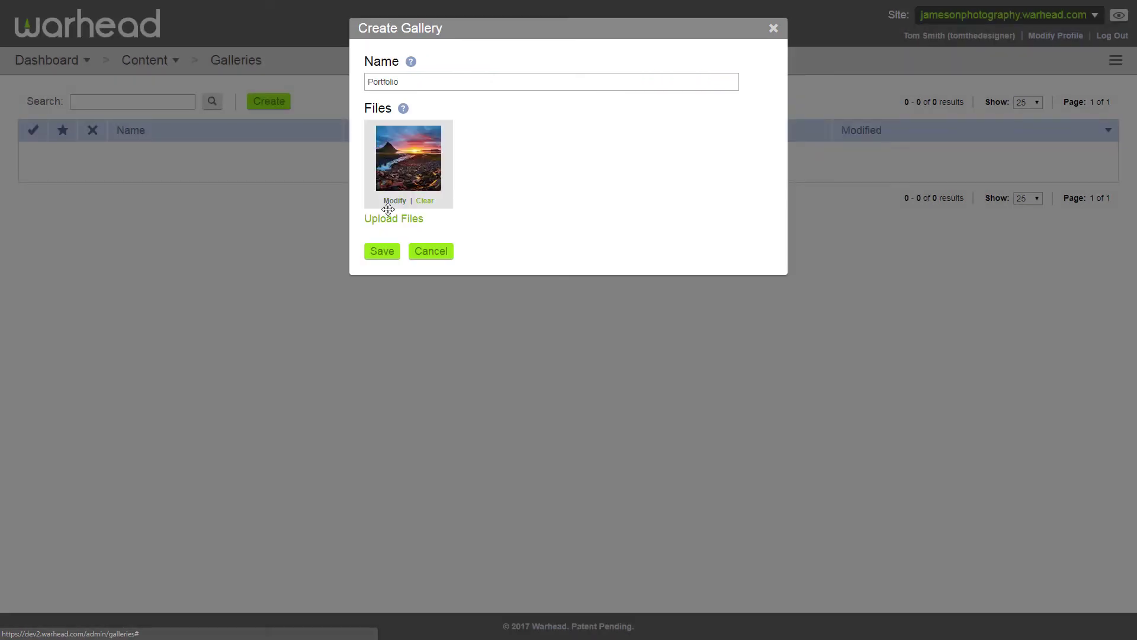
- Upload the gallery2 and gallery3 images into the Portfolio gallery
{"action": "left_click", "coordinate": [386, 221]}
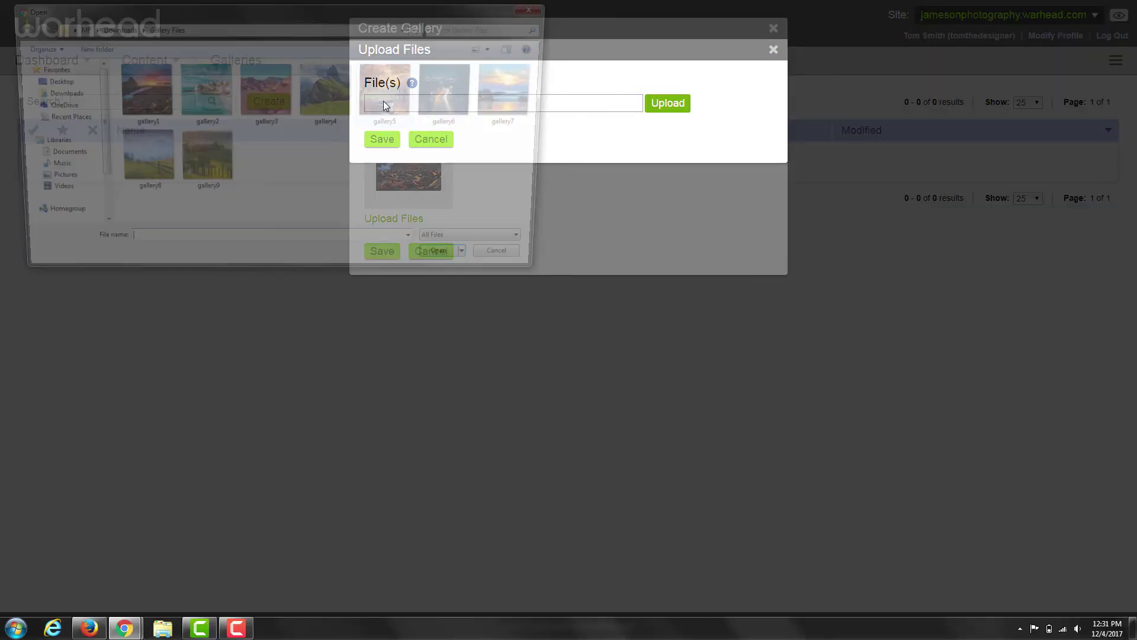
{"action": "double_click", "coordinate": [189, 109]}
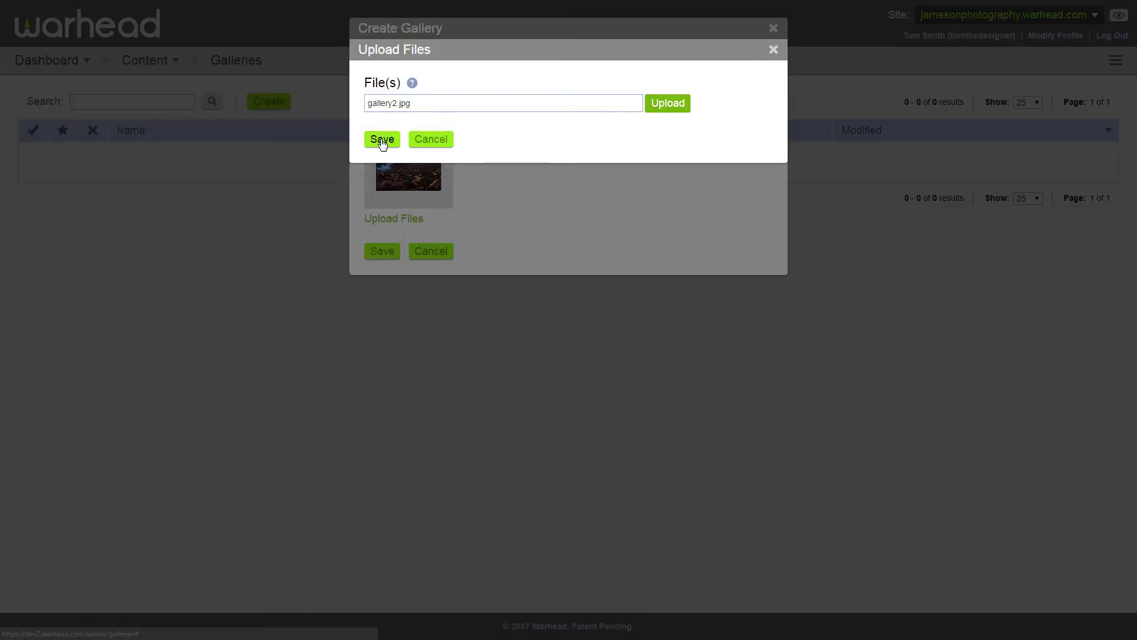
{"action": "left_click", "coordinate": [382, 139]}
{"action": "left_click", "coordinate": [377, 219]}
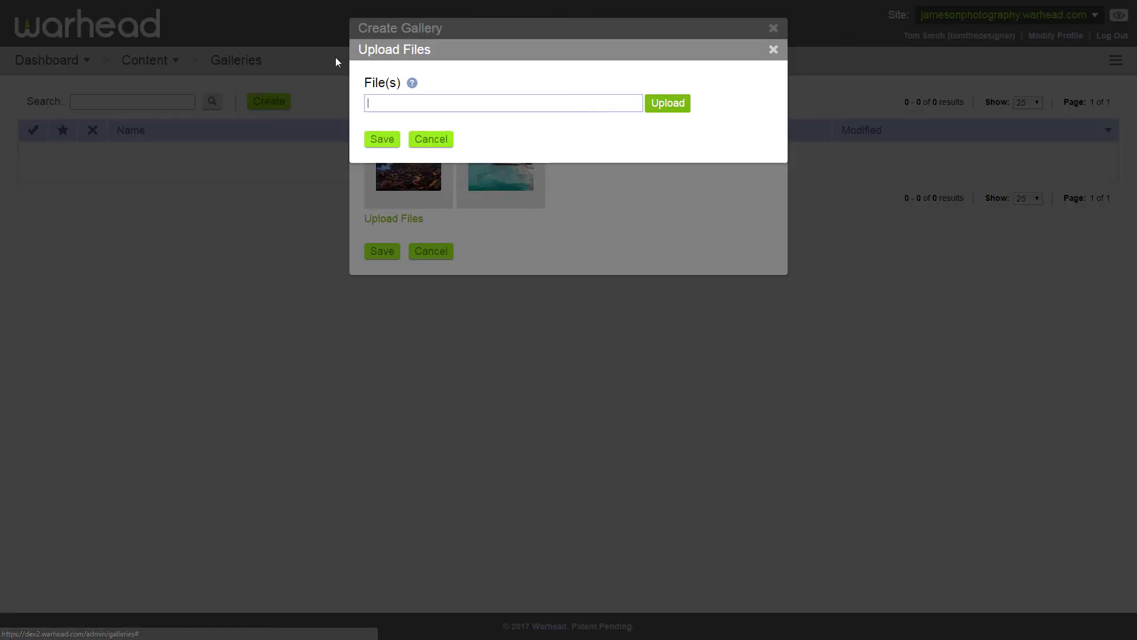
{"action": "left_click", "coordinate": [390, 103]}
{"action": "left_click", "coordinate": [275, 84]}
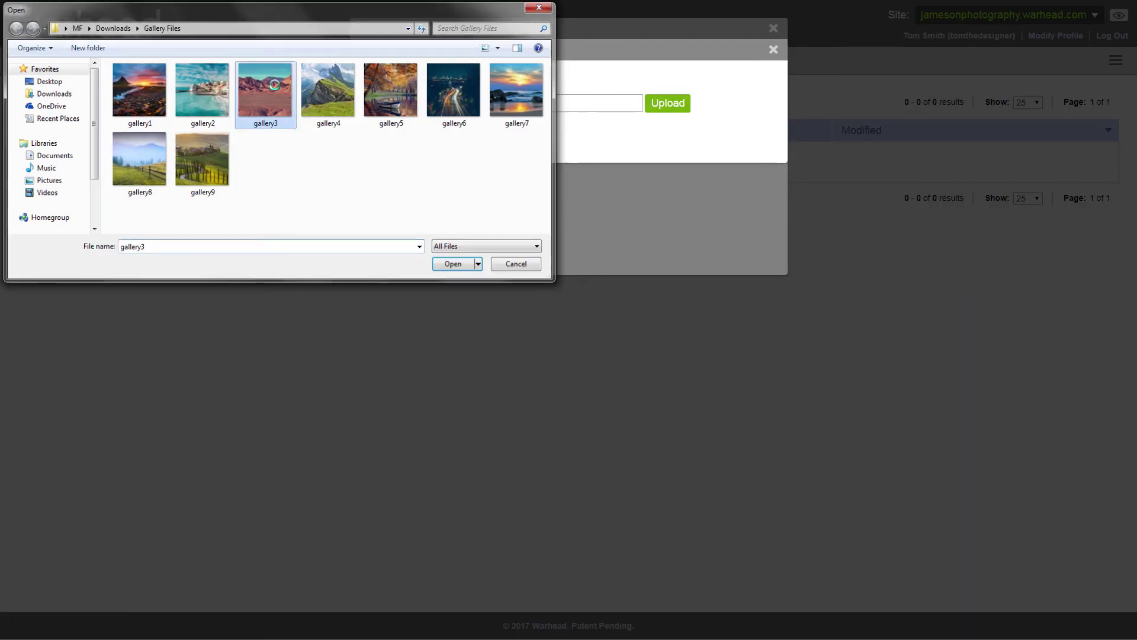
{"action": "double_click", "coordinate": [275, 84]}
{"action": "left_click", "coordinate": [382, 140]}
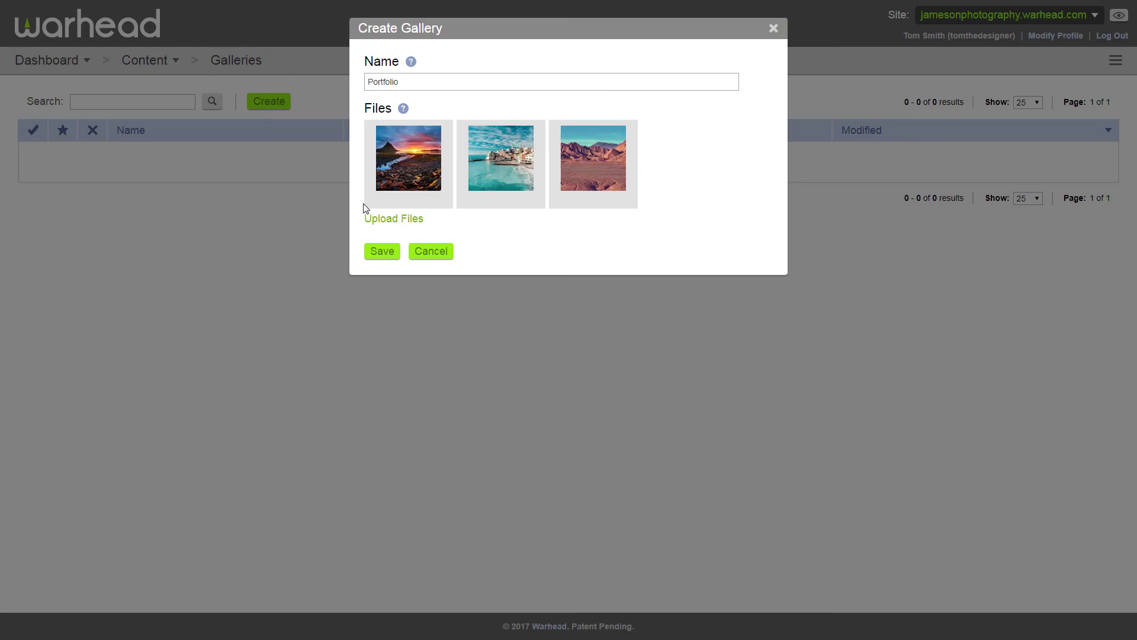
{"action": "left_click", "coordinate": [374, 218]}
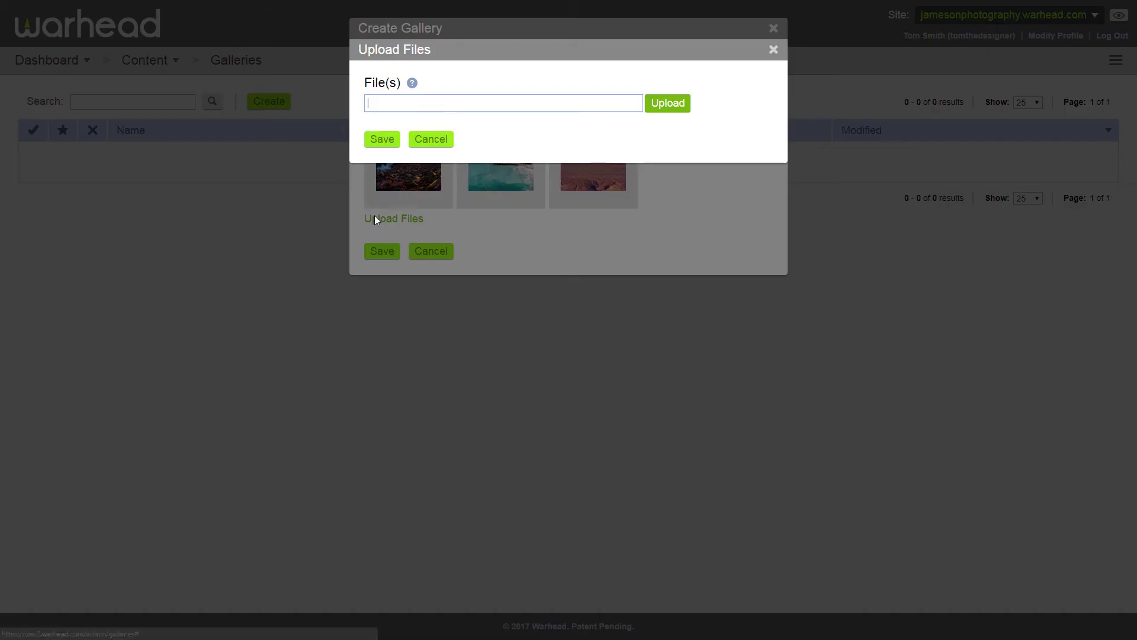
- Multi-select gallery4 through gallery9 and upload all six into the Portfolio gallery
{"action": "left_click", "coordinate": [396, 105]}
{"action": "left_click", "coordinate": [325, 93]}
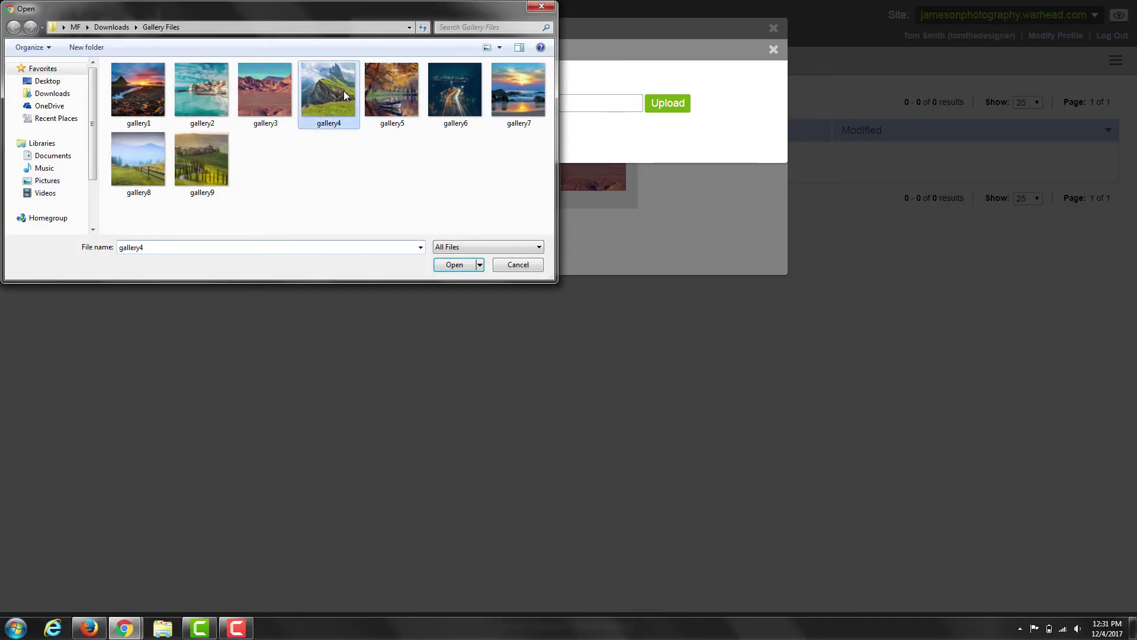
{"action": "left_click", "coordinate": [385, 91], "text": "ctrl"}
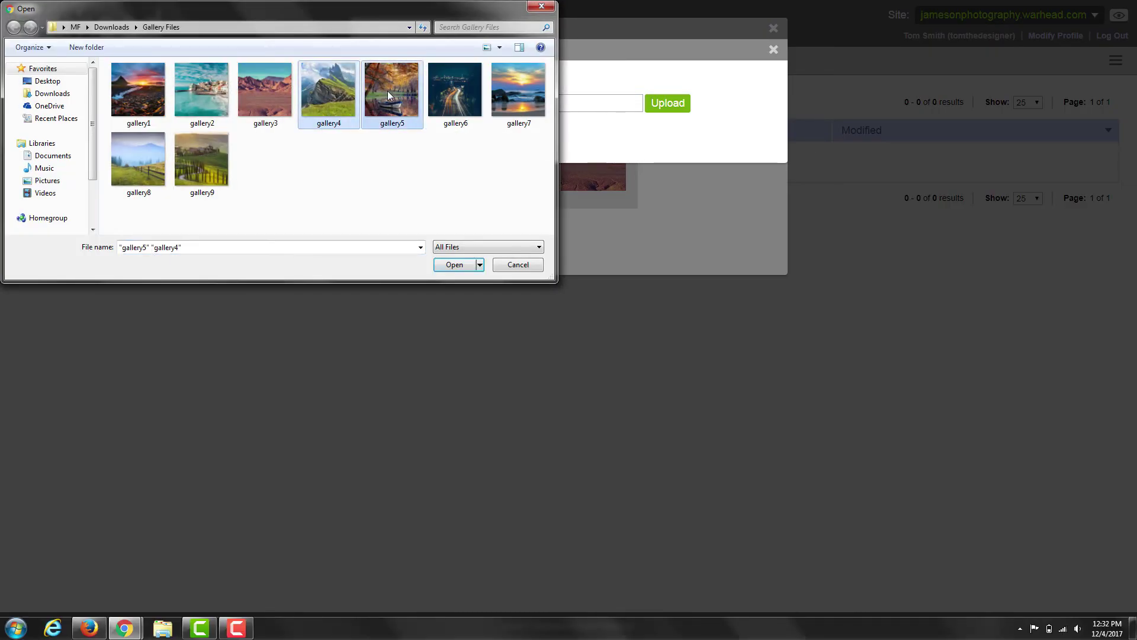
{"action": "left_click", "coordinate": [431, 96], "text": "ctrl"}
{"action": "left_click", "coordinate": [498, 100], "text": "ctrl"}
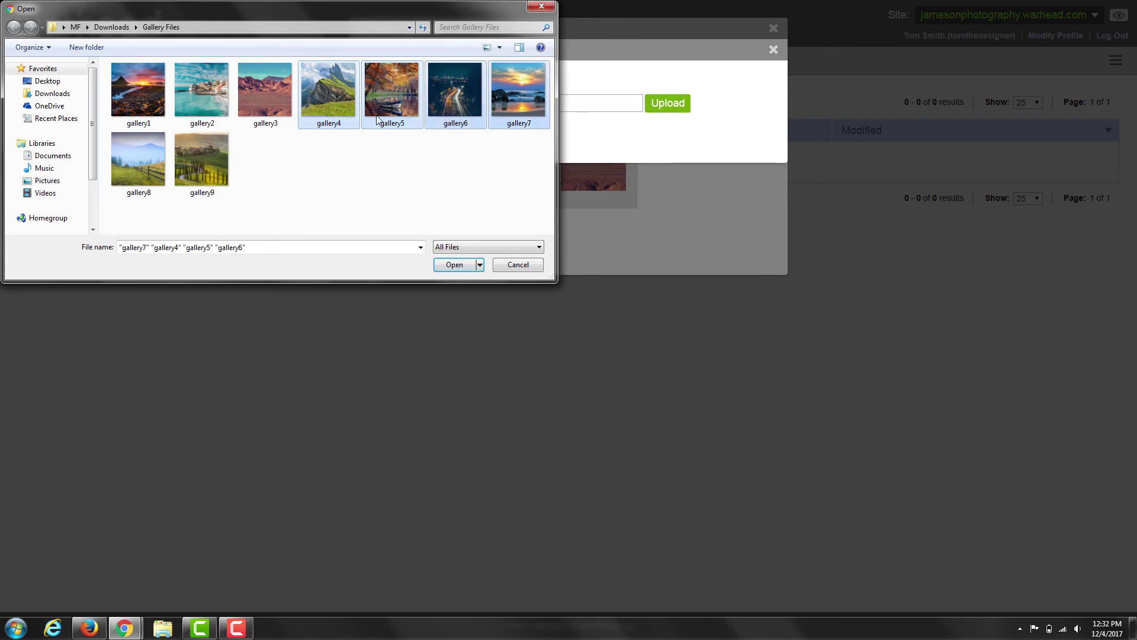
{"action": "left_click", "coordinate": [216, 153], "text": "ctrl+shift"}
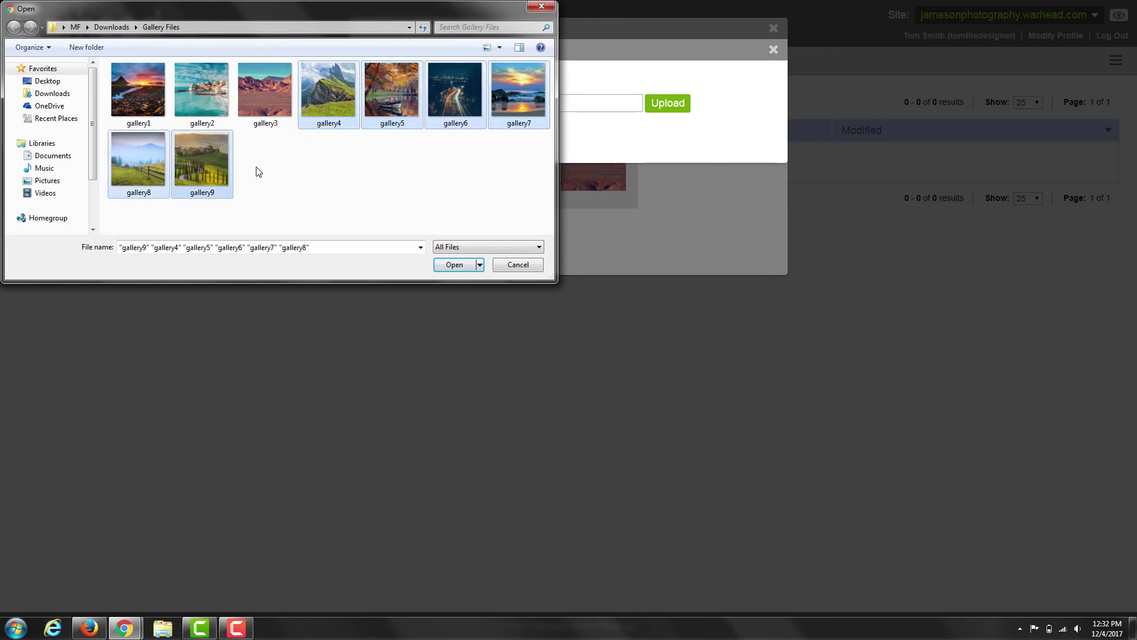
{"action": "left_click", "coordinate": [454, 265]}
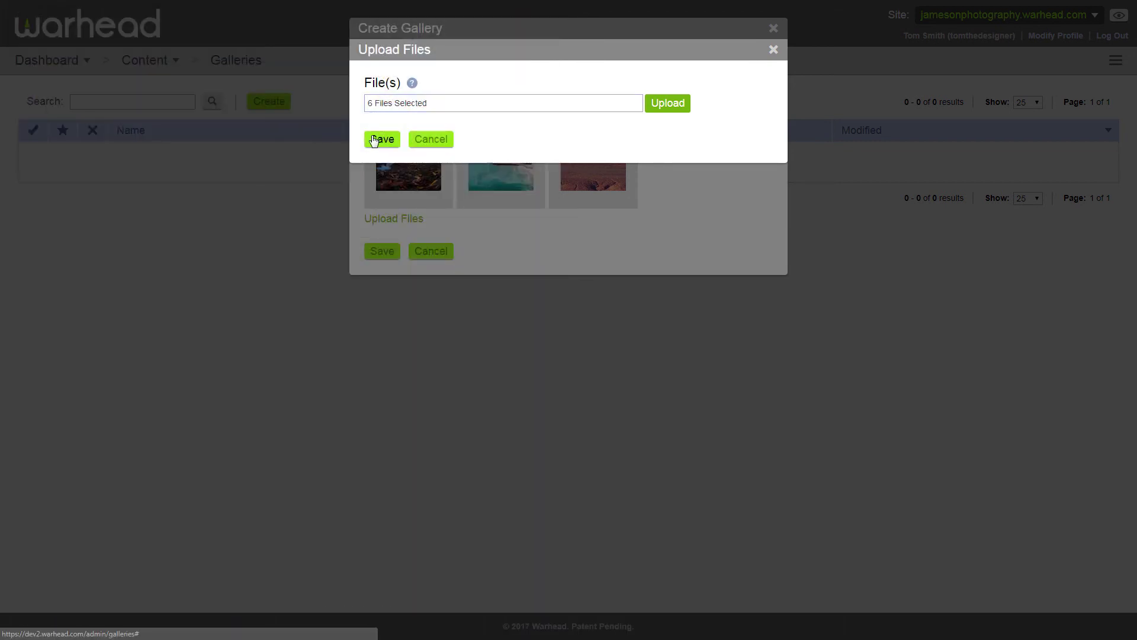
{"action": "left_click", "coordinate": [384, 139]}
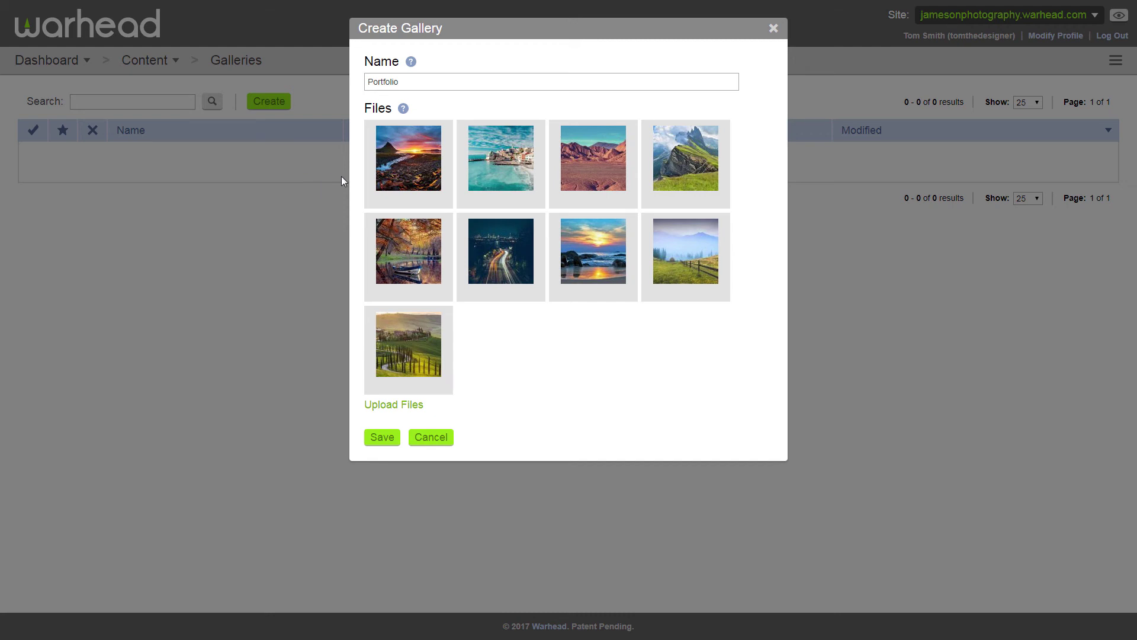
- Caption the first three images 'Test caption here', copying the caption text for reuse
{"action": "left_click", "coordinate": [391, 202]}
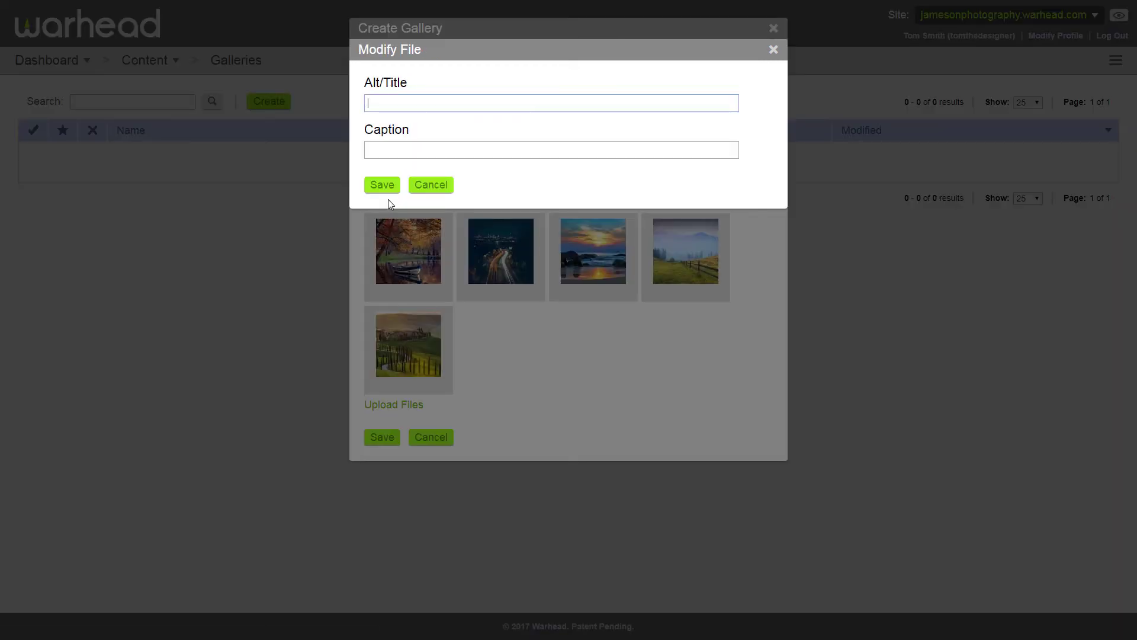
{"action": "type", "text": "Test caption here"}
{"action": "left_click_drag", "start_coordinate": [432, 150], "coordinate": [363, 152]}
{"action": "key", "text": "ctrl+c"}
{"action": "left_click", "coordinate": [381, 185]}
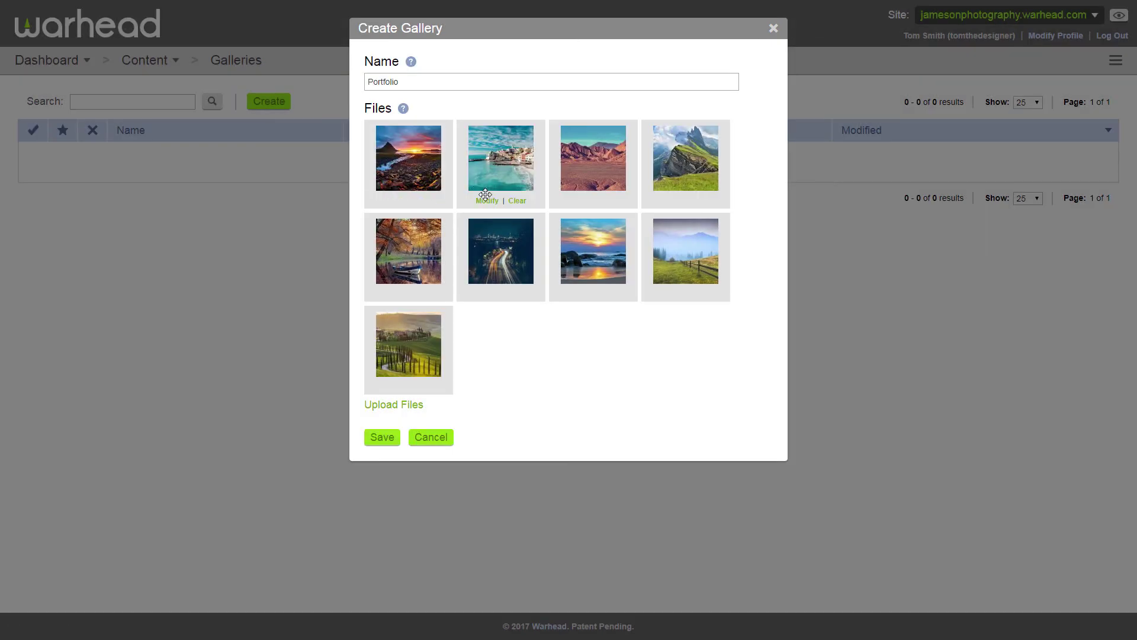
{"action": "left_click", "coordinate": [487, 201]}
{"action": "left_click", "coordinate": [474, 151]}
{"action": "type", "text": "Test caption here"}
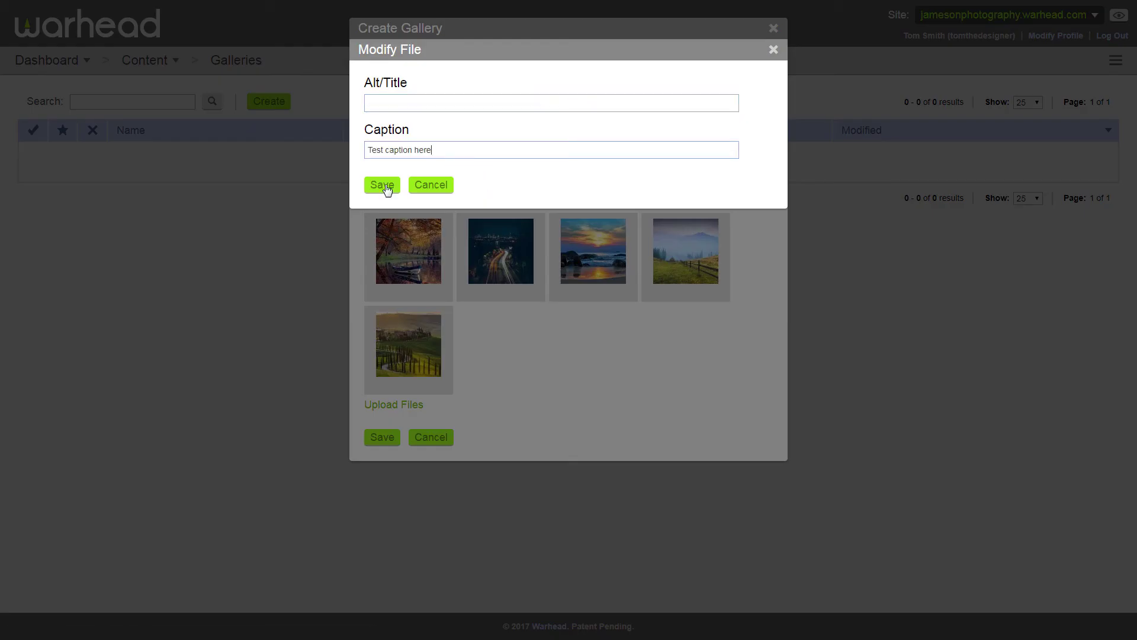
{"action": "left_click", "coordinate": [382, 185]}
{"action": "left_click", "coordinate": [579, 202]}
{"action": "left_click", "coordinate": [541, 148]}
{"action": "type", "text": "Test caption here"}
{"action": "left_click", "coordinate": [382, 185]}
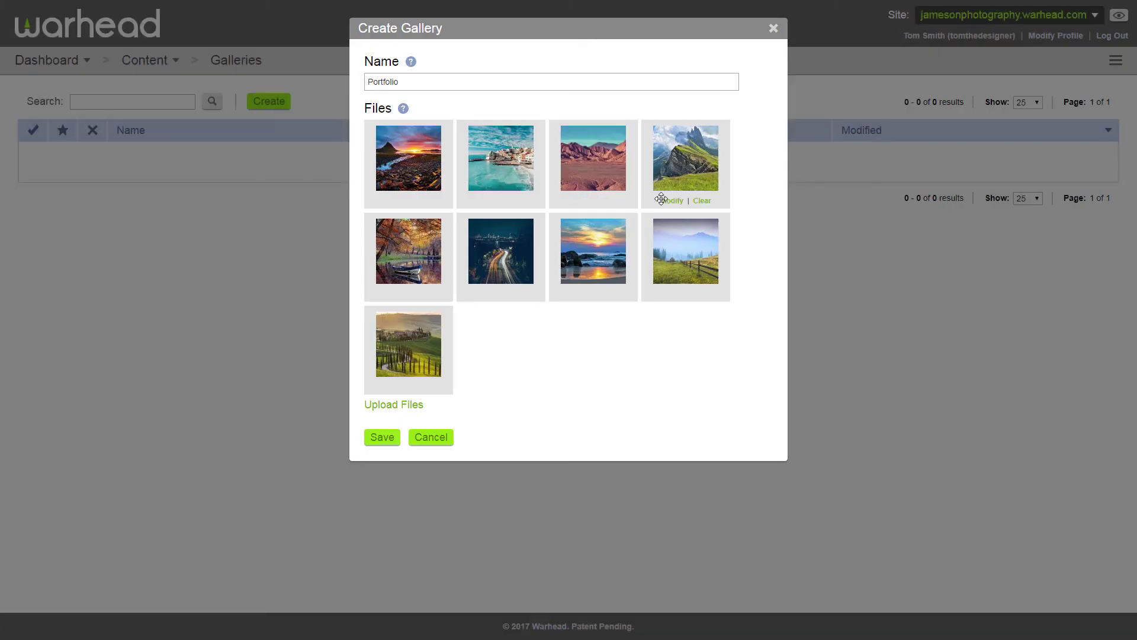
- Give images four, five and six the caption 'Test caption here'
{"action": "left_click", "coordinate": [668, 200]}
{"action": "left_click", "coordinate": [541, 152]}
{"action": "type", "text": "Test caption here"}
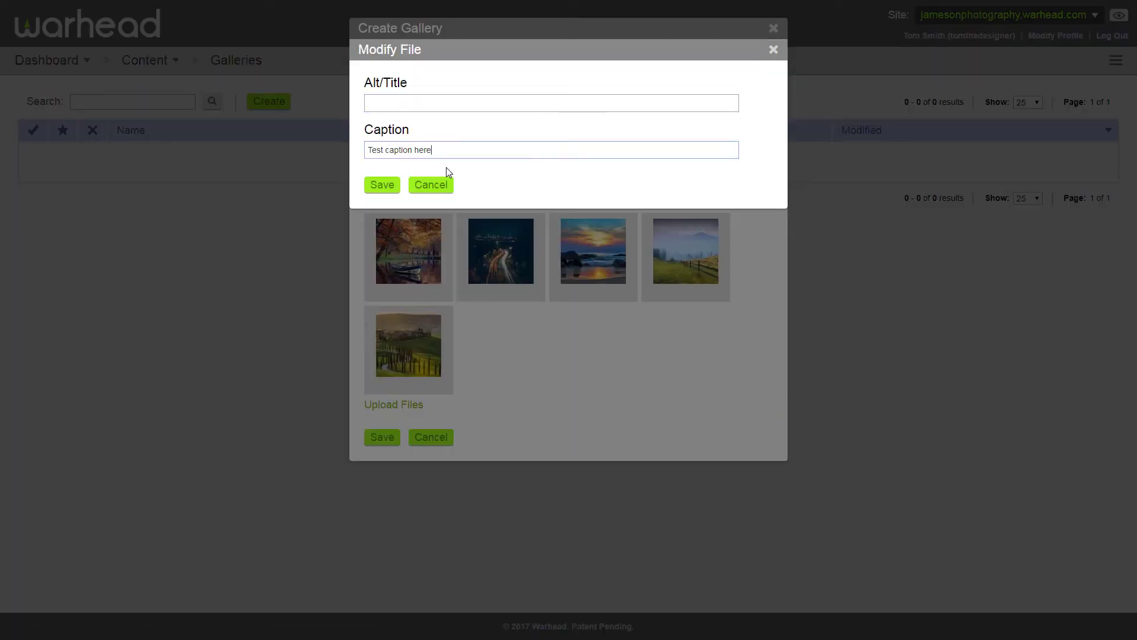
{"action": "left_click", "coordinate": [379, 184]}
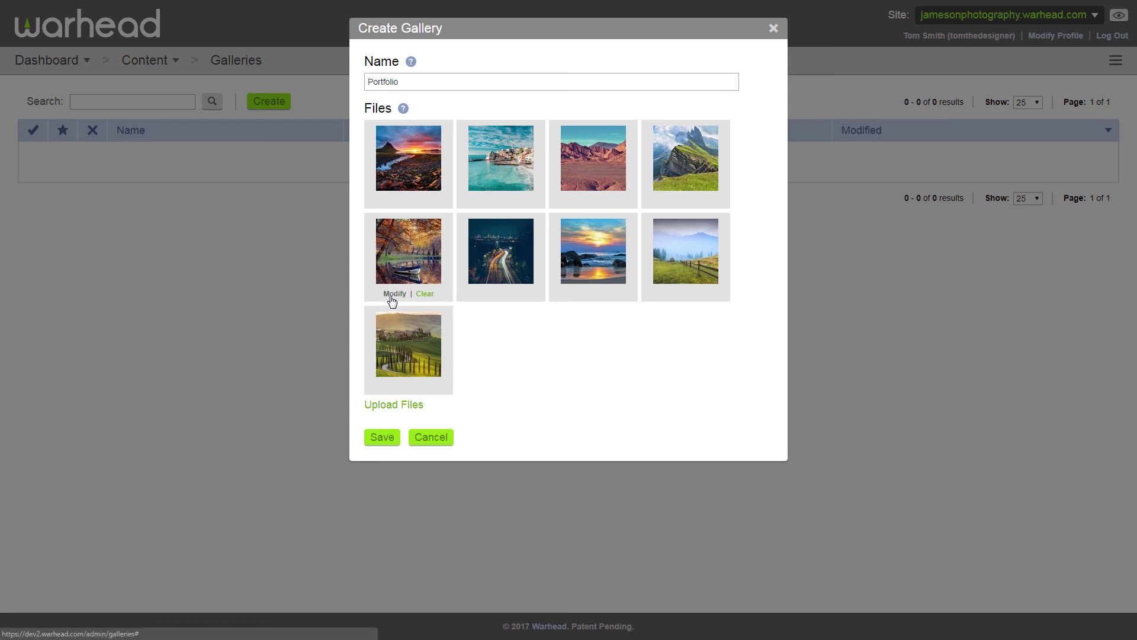
{"action": "left_click", "coordinate": [392, 295]}
{"action": "left_click", "coordinate": [462, 150]}
{"action": "type", "text": "Test caption here"}
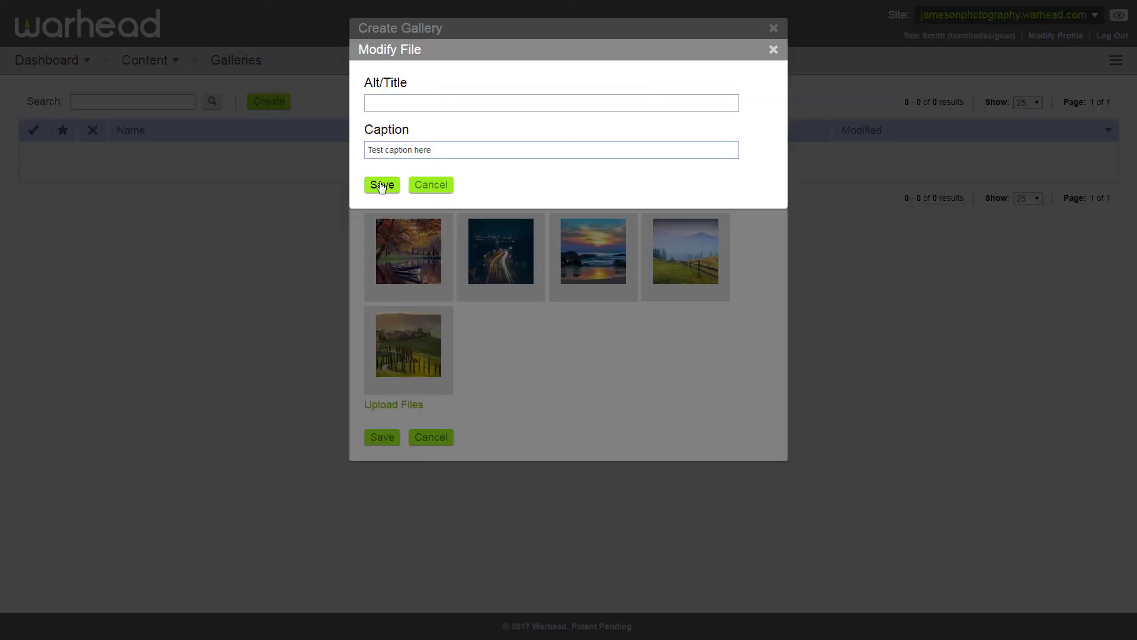
{"action": "left_click", "coordinate": [381, 185]}
{"action": "left_click", "coordinate": [482, 295]}
{"action": "left_click", "coordinate": [459, 147]}
{"action": "type", "text": "Test caption here"}
{"action": "left_click", "coordinate": [381, 184]}
- Paste 'Test caption here' as the caption of images seven, eight and nine
{"action": "mouse_move", "coordinate": [588, 270]}
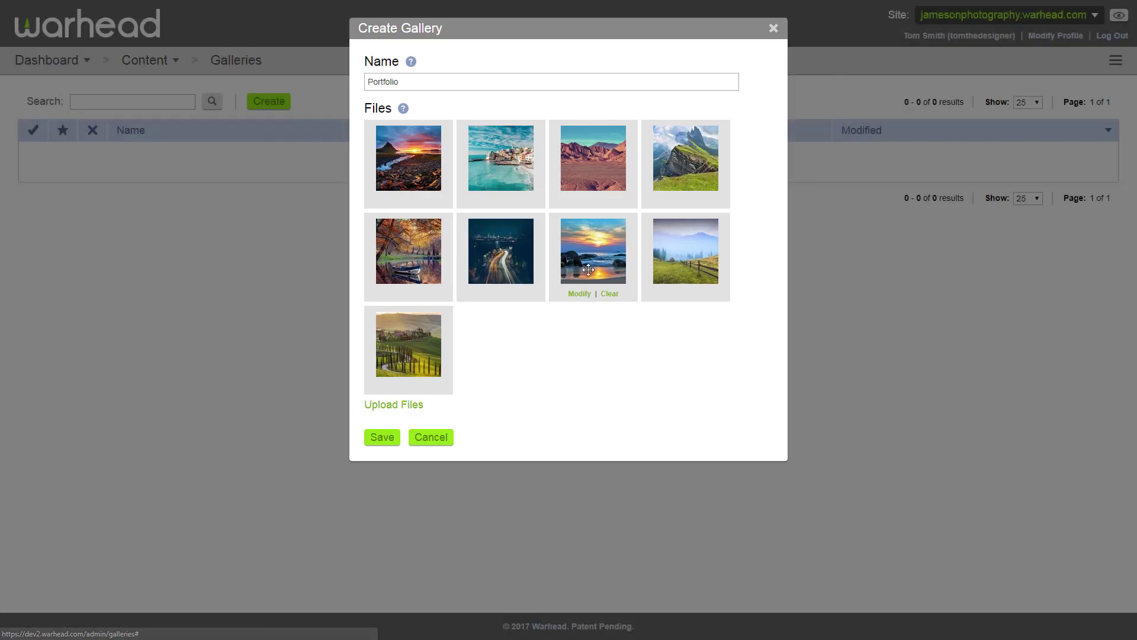
{"action": "left_click", "coordinate": [580, 294]}
{"action": "left_click", "coordinate": [553, 155]}
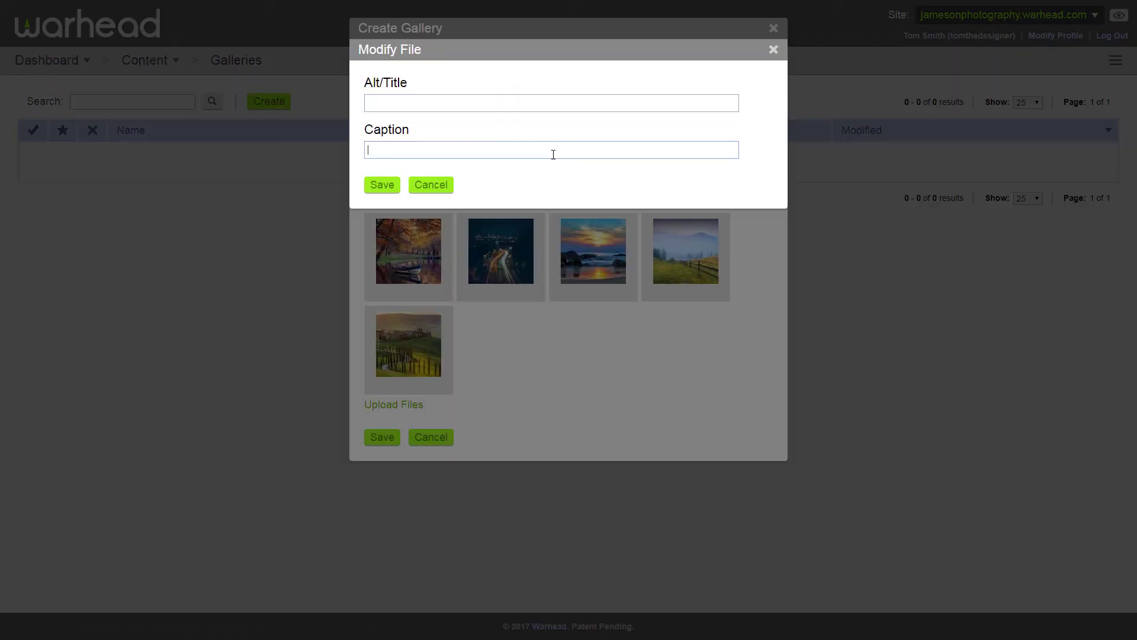
{"action": "key", "text": "ctrl+v"}
{"action": "left_click", "coordinate": [373, 186]}
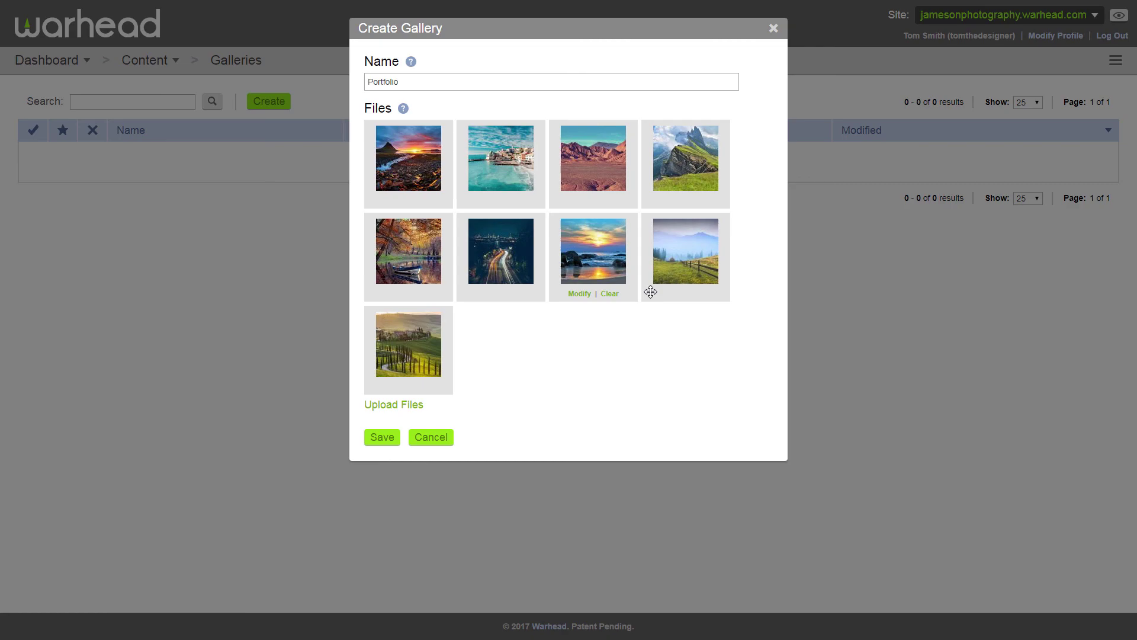
{"action": "left_click", "coordinate": [672, 293]}
{"action": "left_click", "coordinate": [491, 150]}
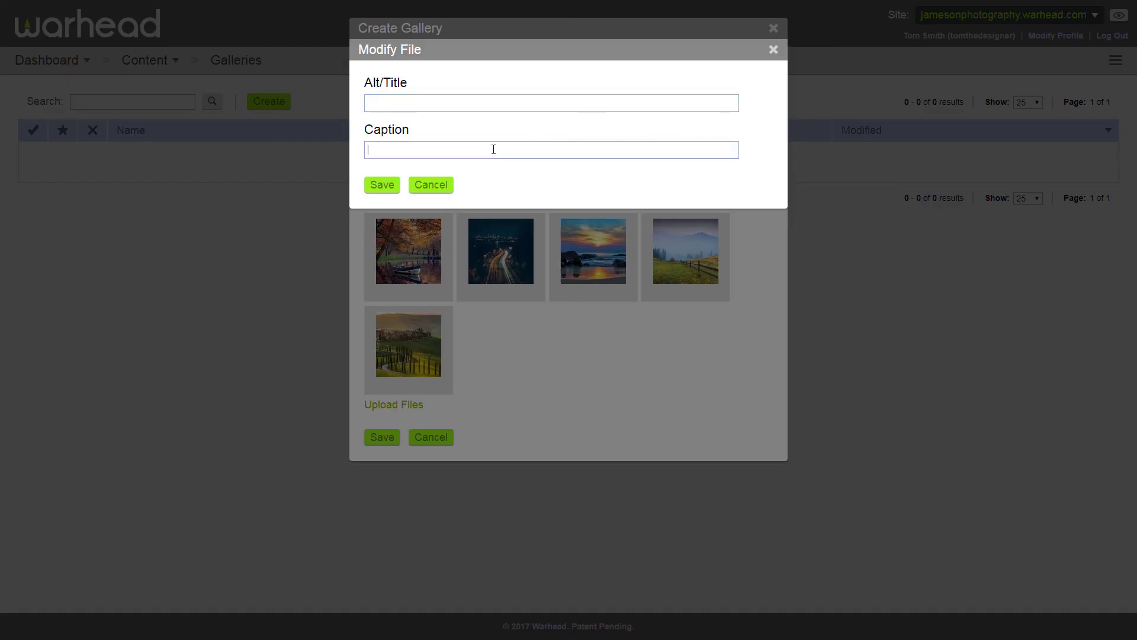
{"action": "key", "text": "ctrl+v"}
{"action": "left_click", "coordinate": [382, 185]}
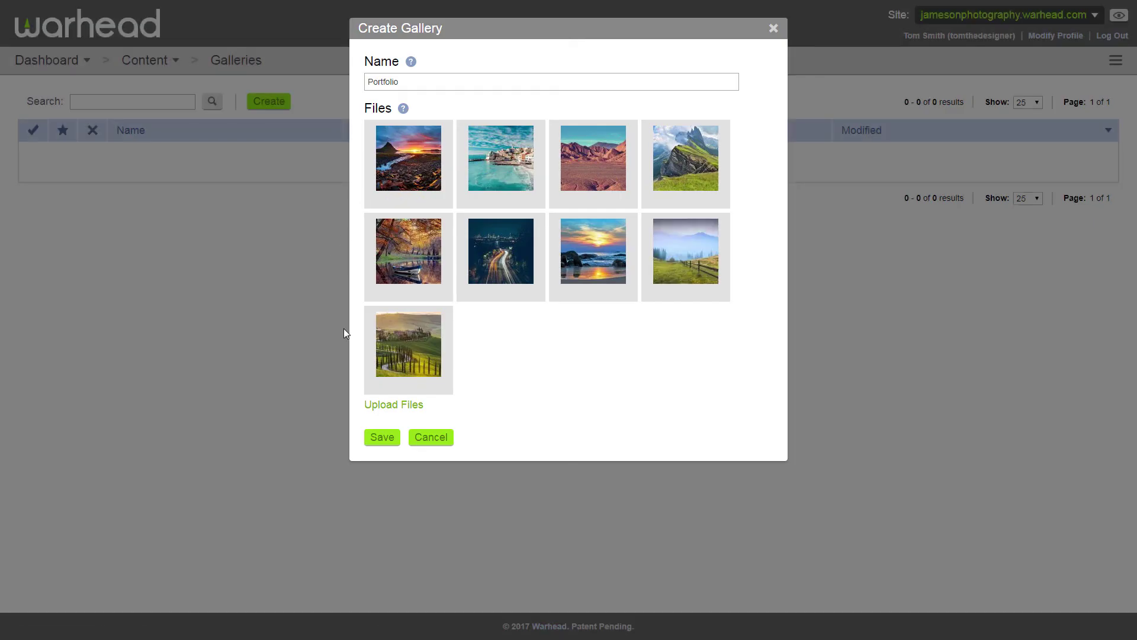
{"action": "left_click", "coordinate": [391, 387]}
{"action": "left_click", "coordinate": [456, 148]}
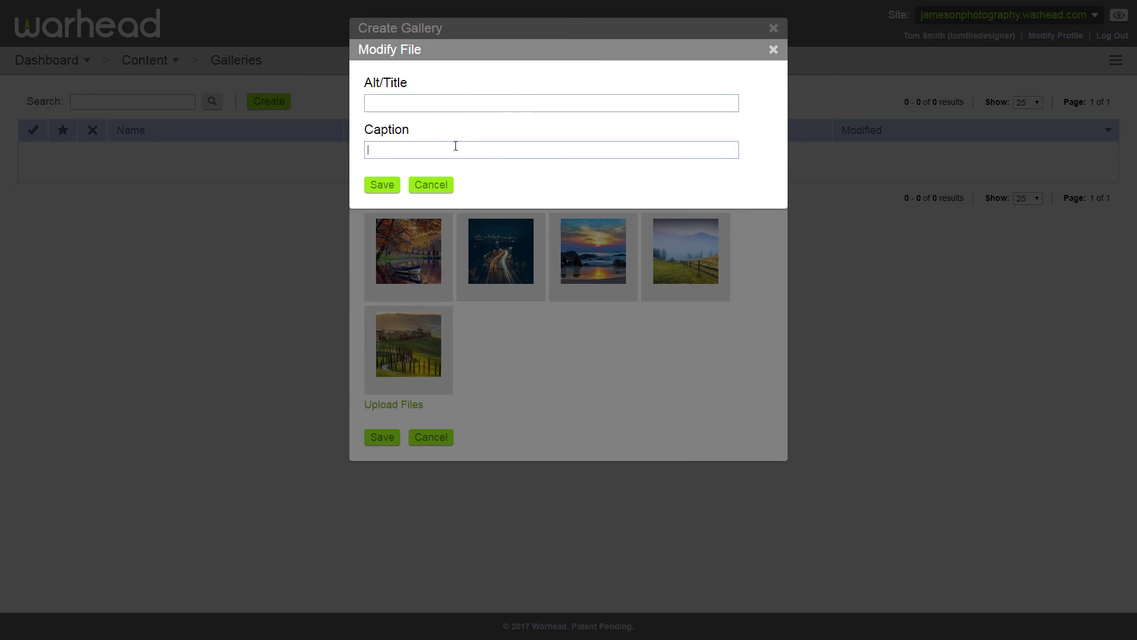
{"action": "key", "text": "ctrl+v"}
{"action": "left_click", "coordinate": [382, 185]}
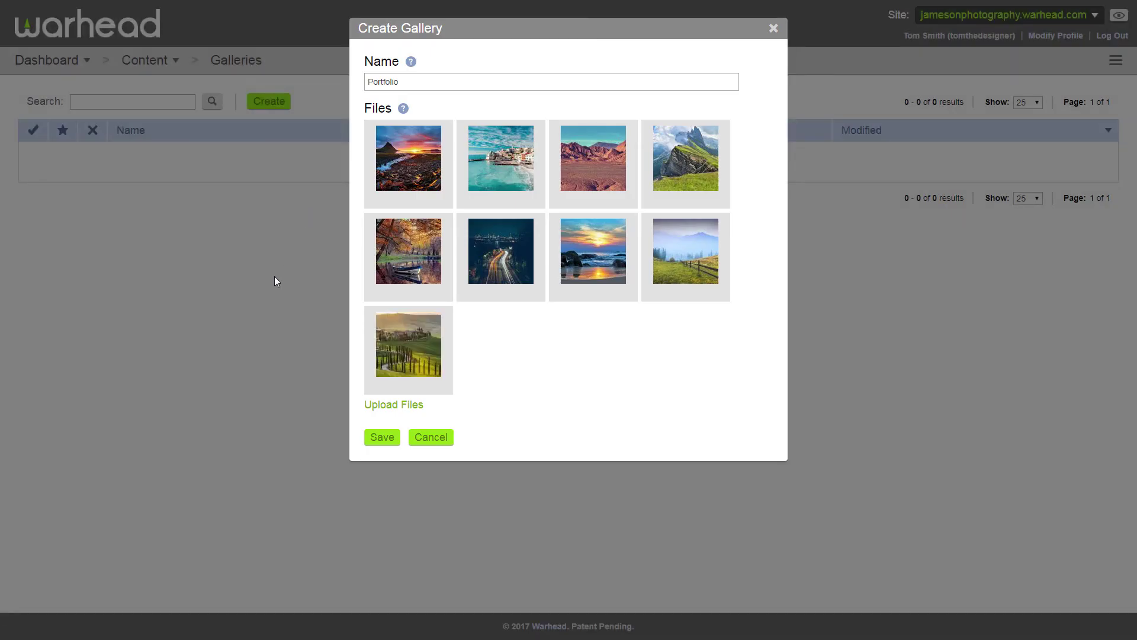
{"action": "left_click", "coordinate": [379, 438]}
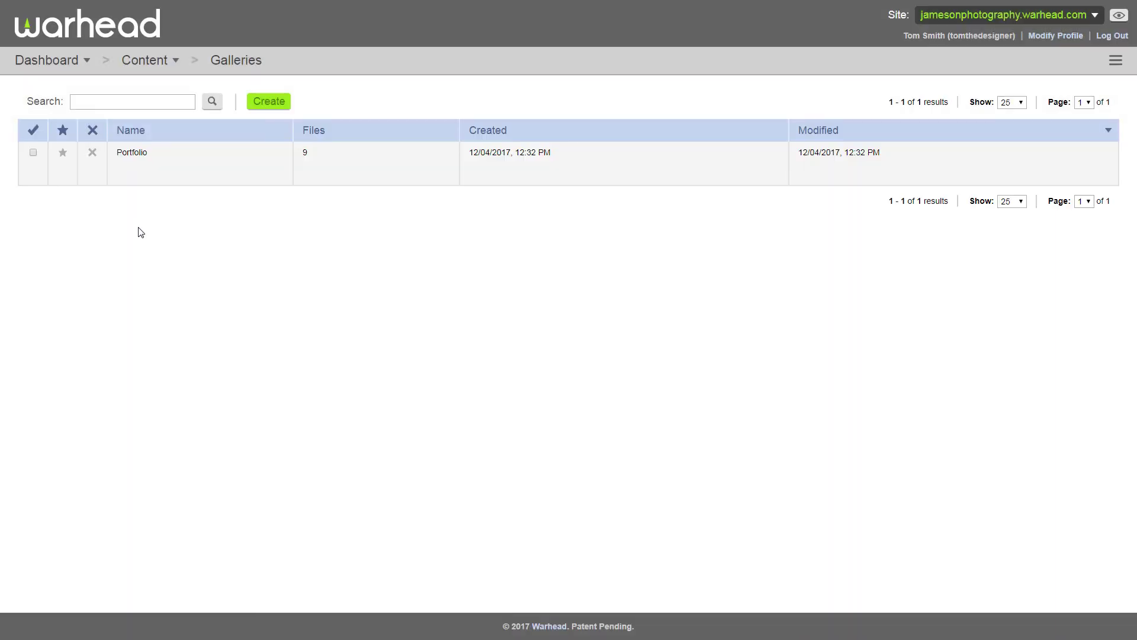